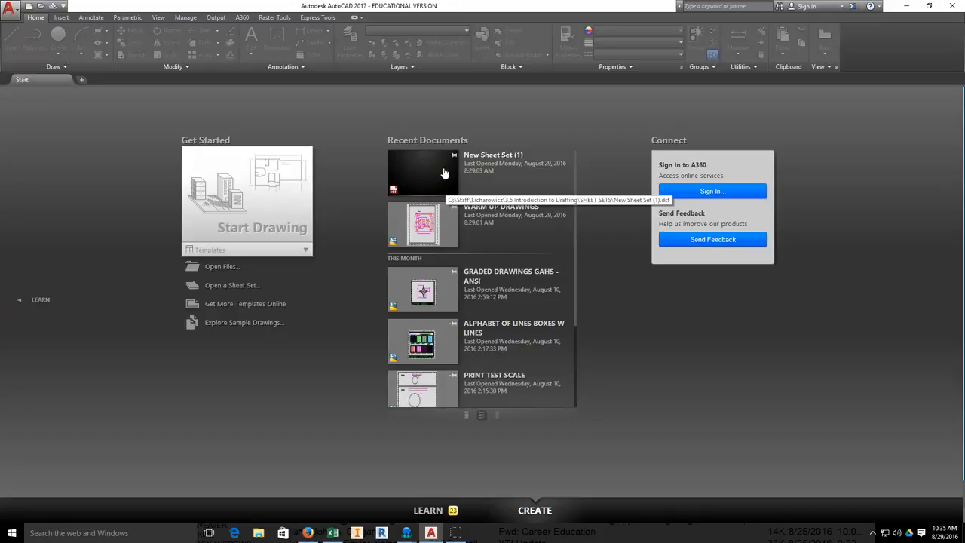
- Create a new drawing from the acad template, switch to the Start page and return to the drawing
left_click(294, 111)
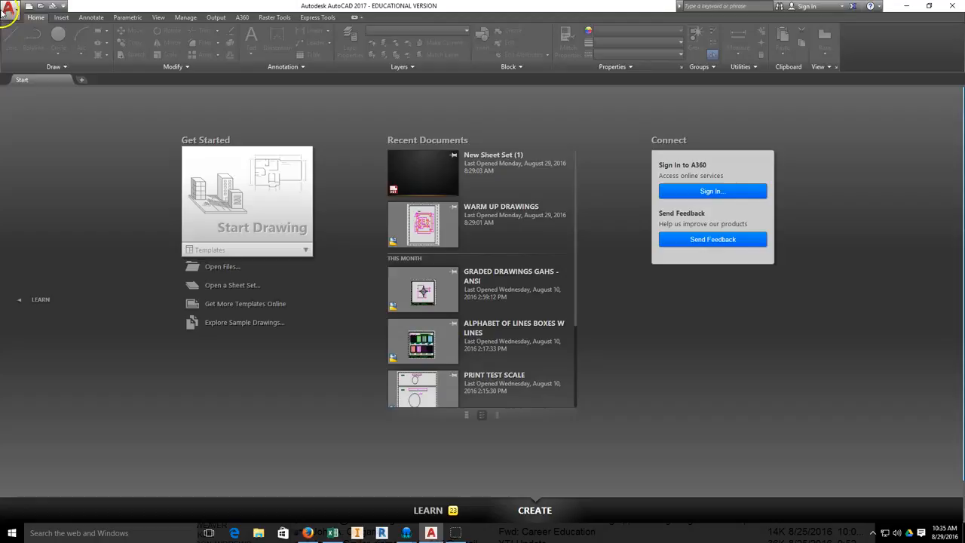
left_click(9, 12)
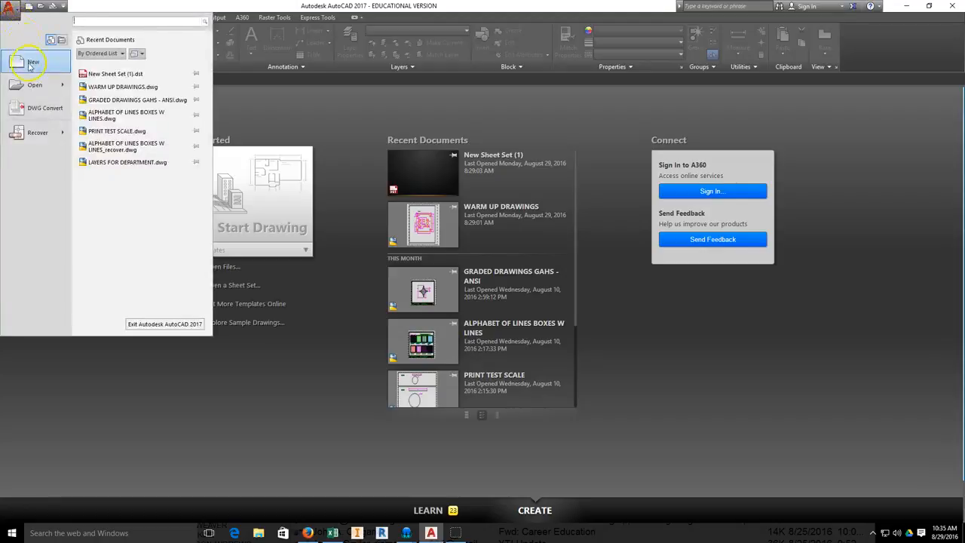
left_click(30, 64)
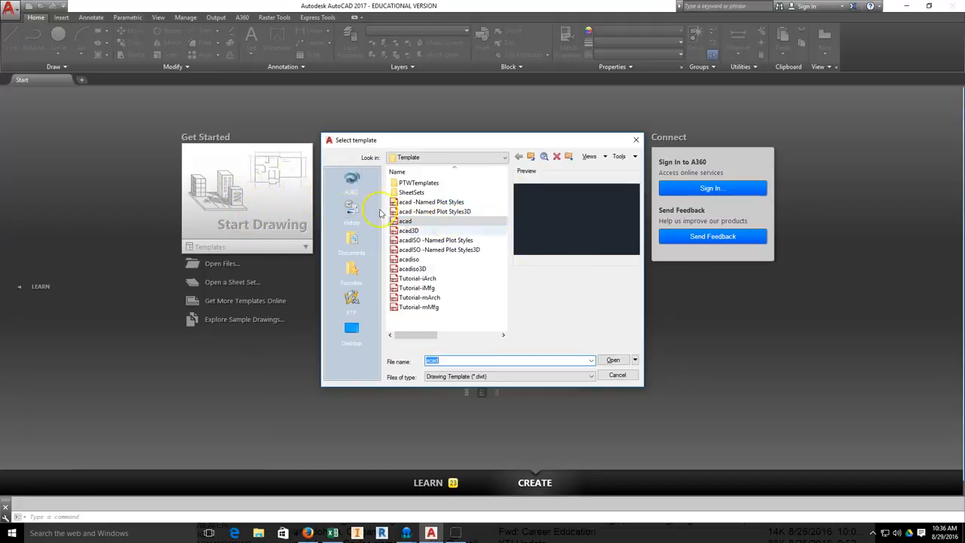
left_click(613, 361)
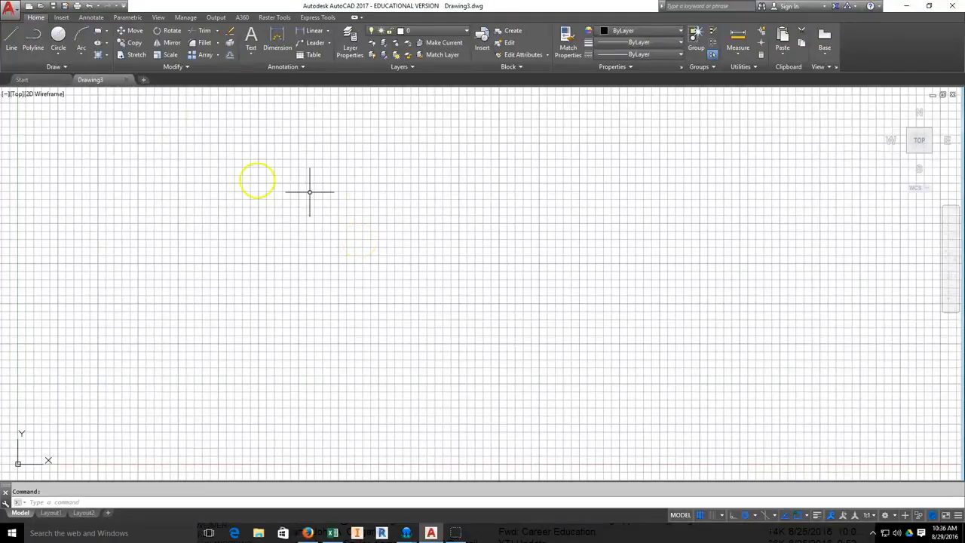
left_click(20, 80)
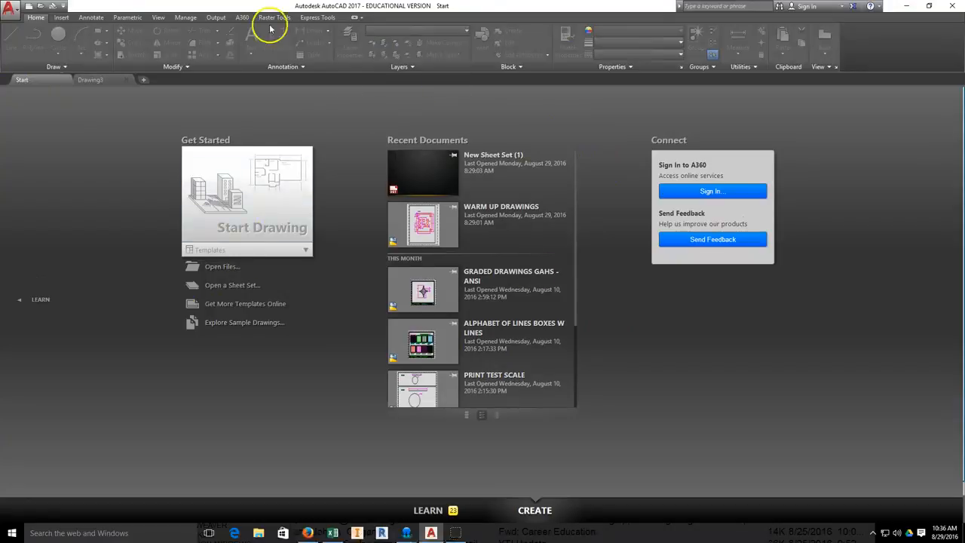
left_click(92, 81)
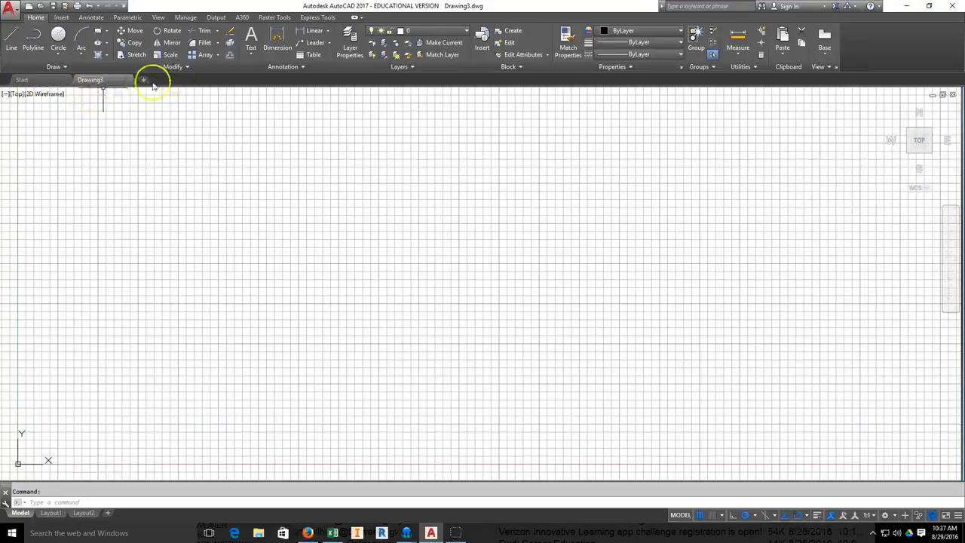
- Create a second drawing from the acad template and switch back to Drawing3
left_click(9, 12)
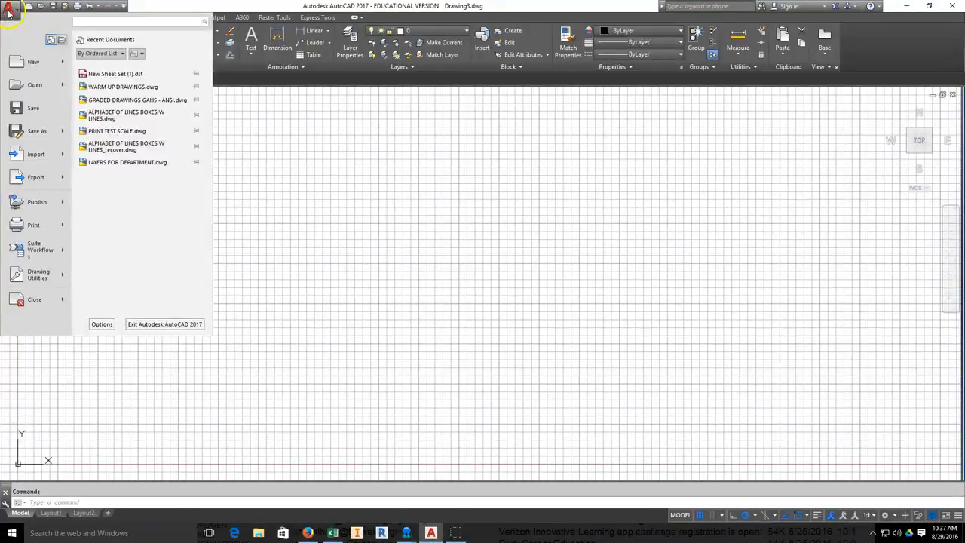
left_click(24, 60)
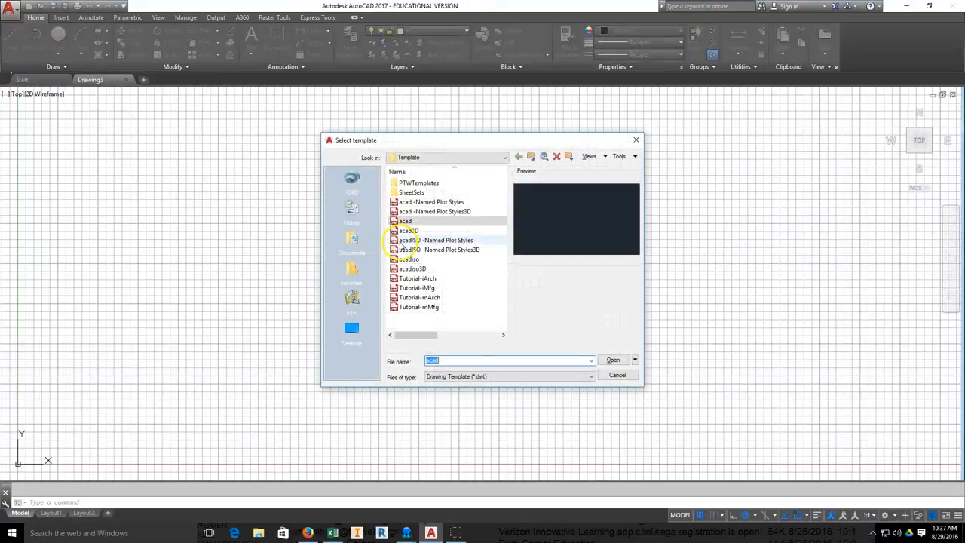
left_click(405, 221)
left_click(612, 360)
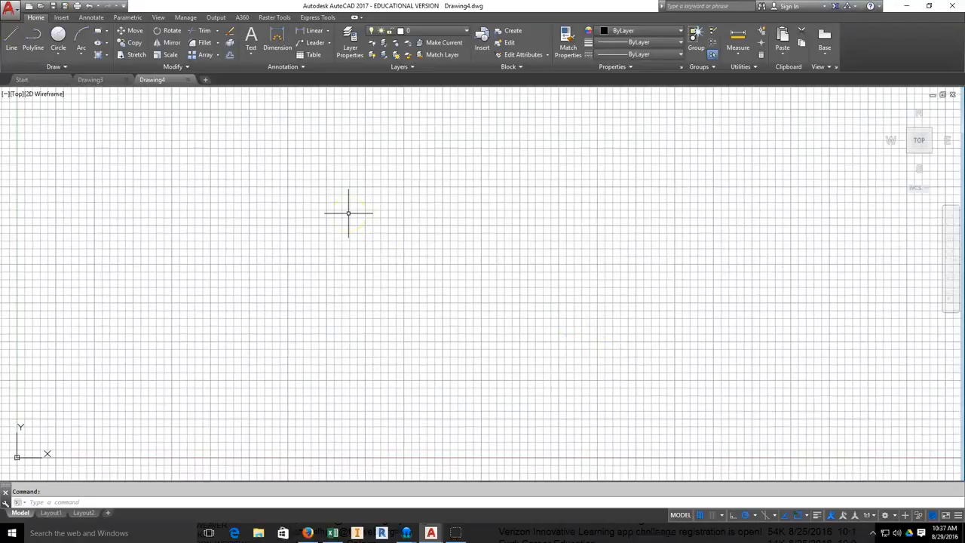
left_click(102, 80)
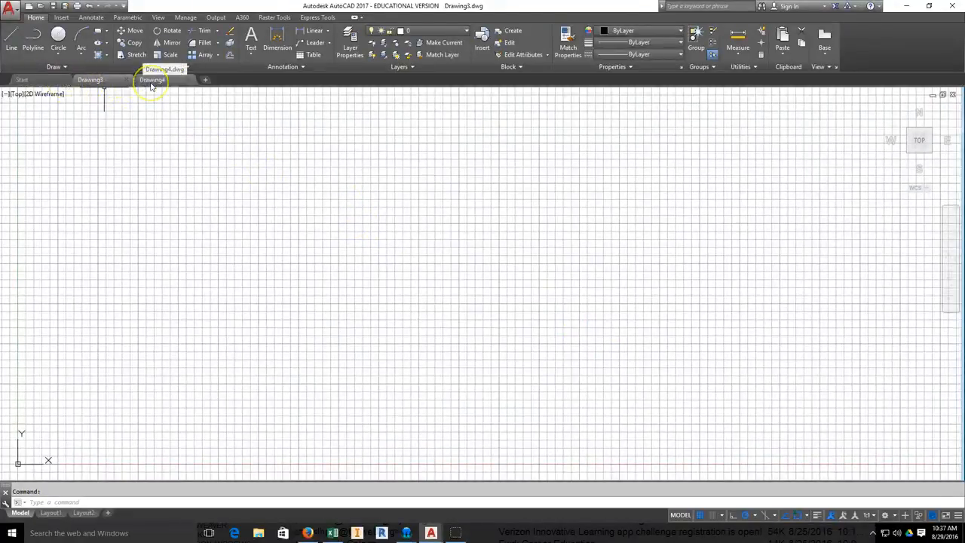
mouse_move(150, 86)
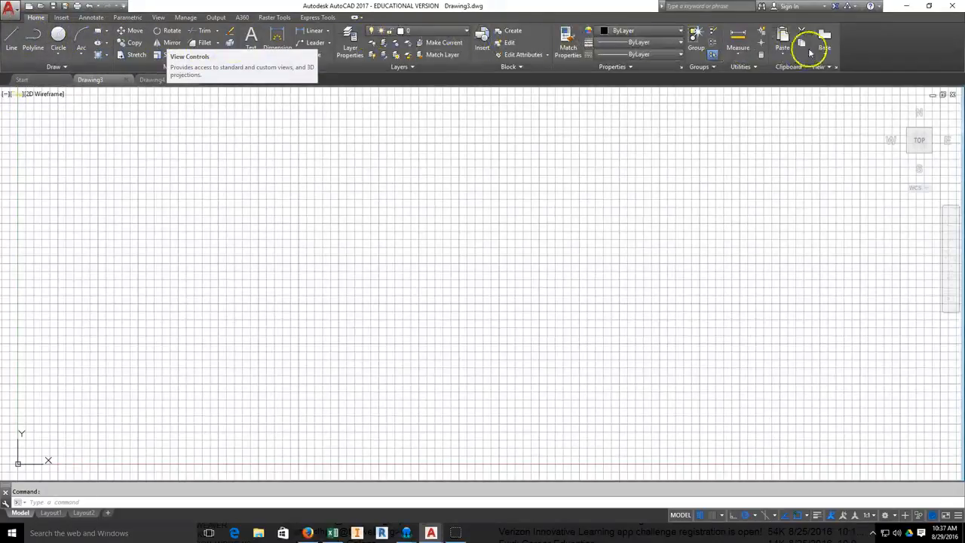
left_click(62, 17)
left_click(91, 17)
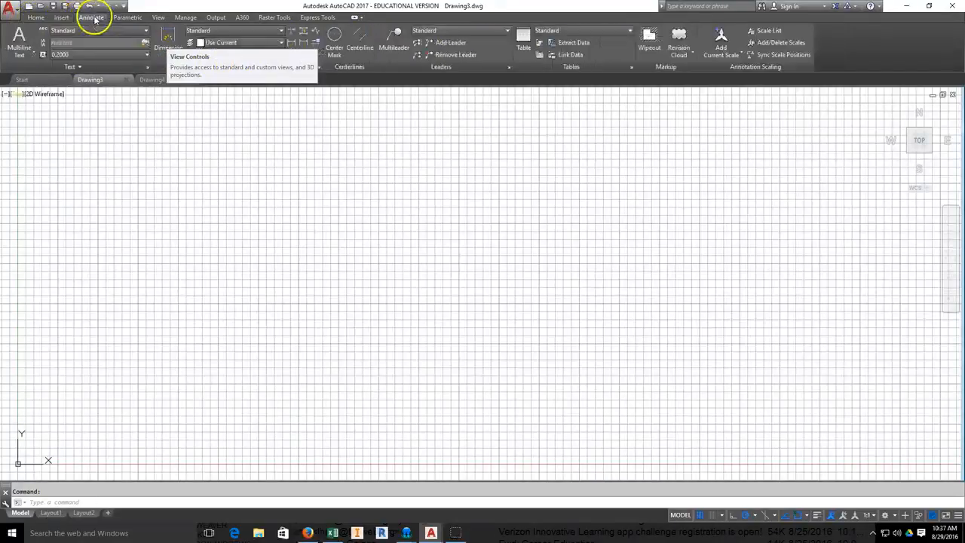
left_click(128, 17)
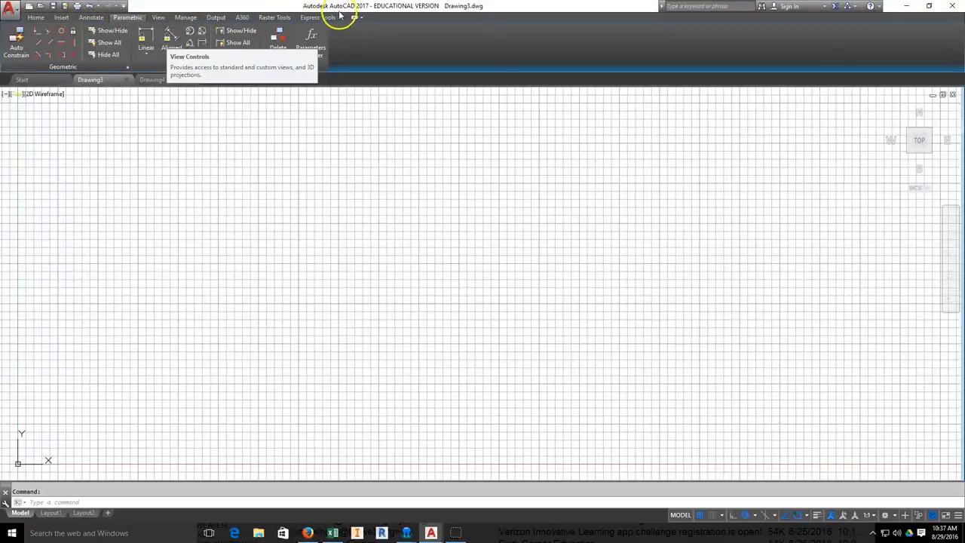
left_click(34, 17)
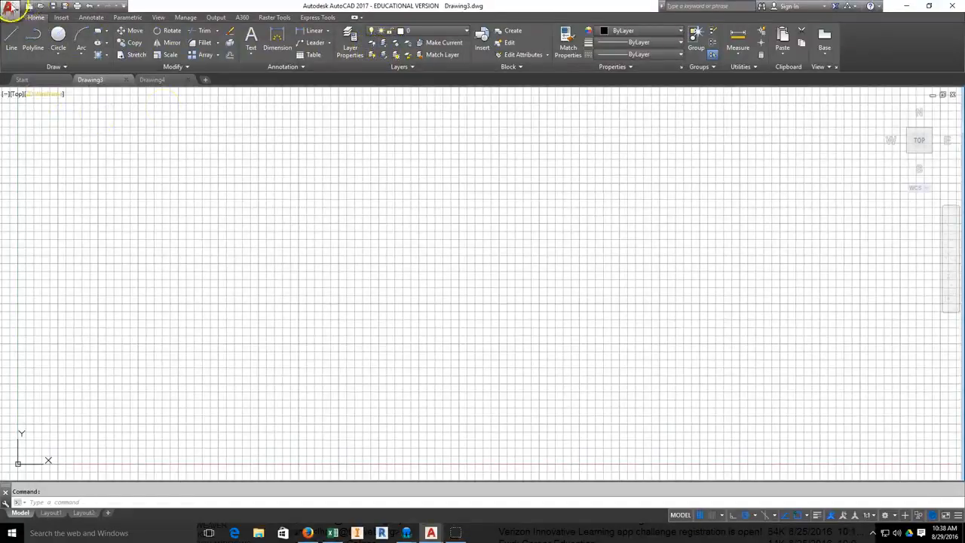
left_click(12, 10)
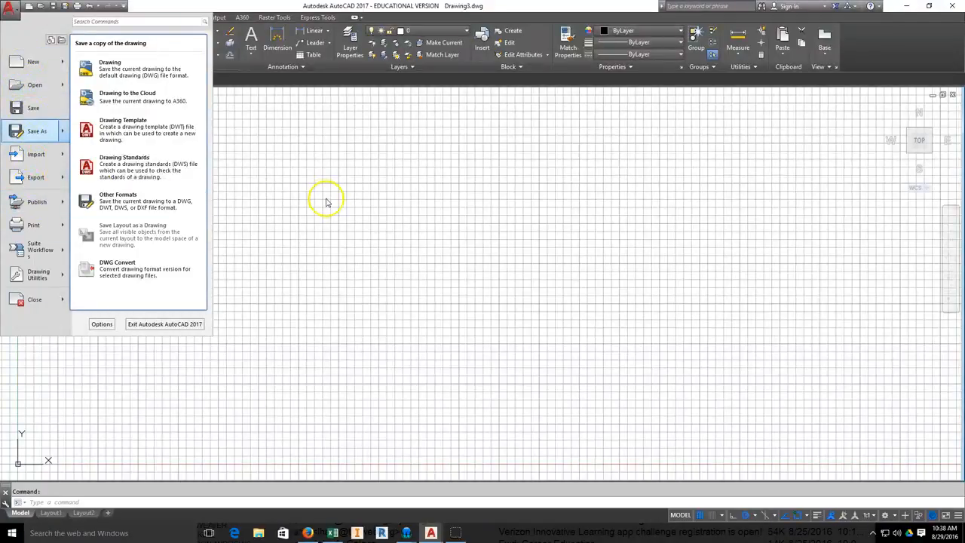
left_click(276, 200)
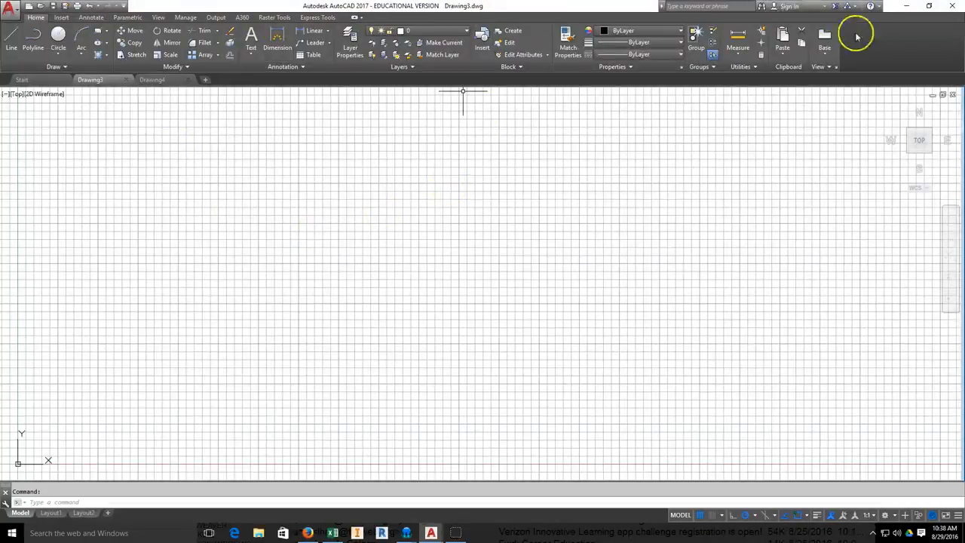
- View Drawing3 from the southeast isometric and a freely orbited angle, and restore the Top view
left_click(931, 152)
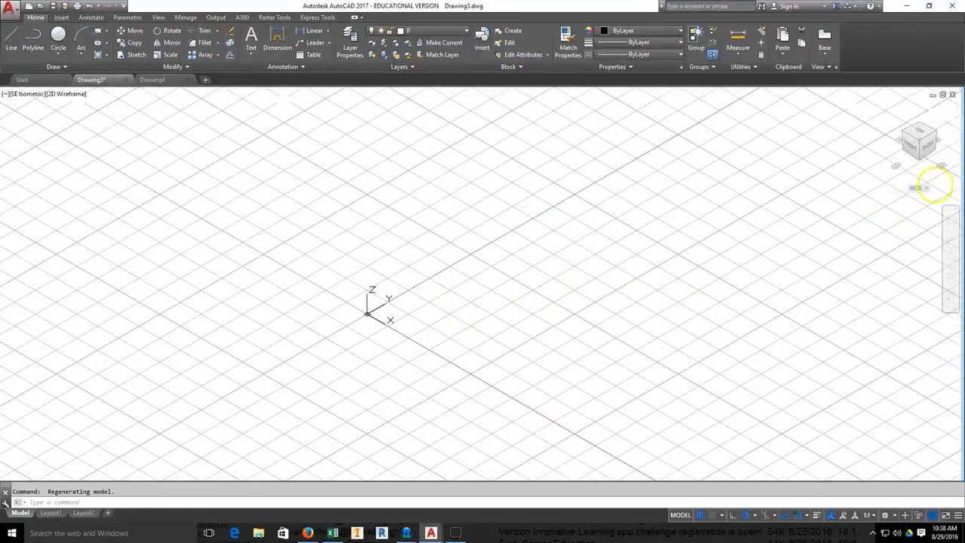
left_click(920, 143)
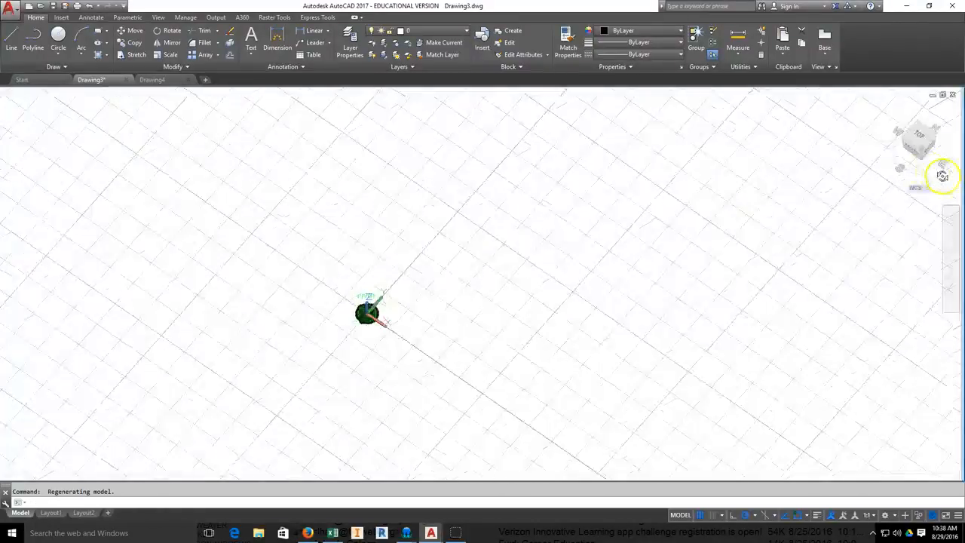
middle_click_drag(91, 167, 158, 188, "shift")
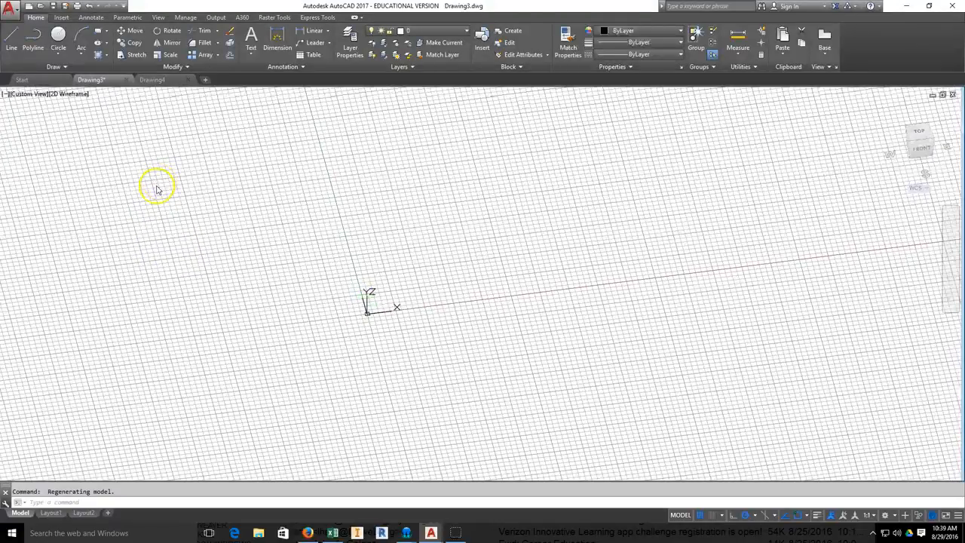
left_click(920, 133)
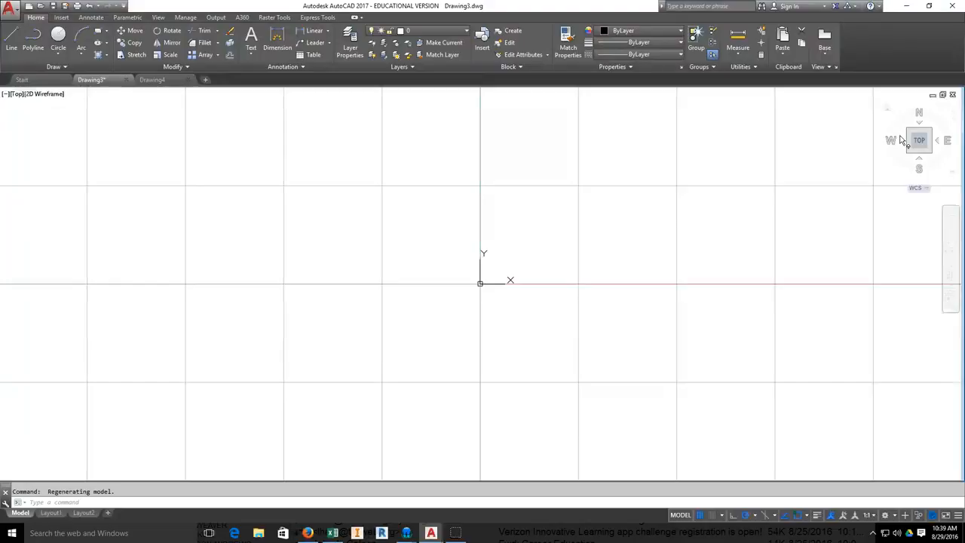
left_click(924, 145)
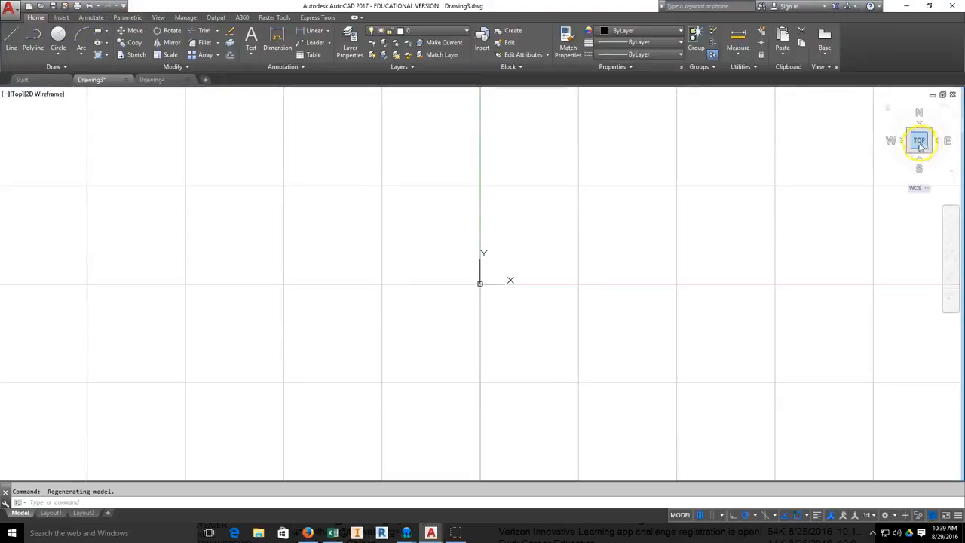
- Practise zooming in and out and panning around the drawing's origin in the Top view
scroll(387, 216, "up", 3)
scroll(438, 263, "down", 5)
scroll(438, 263, "down", 2)
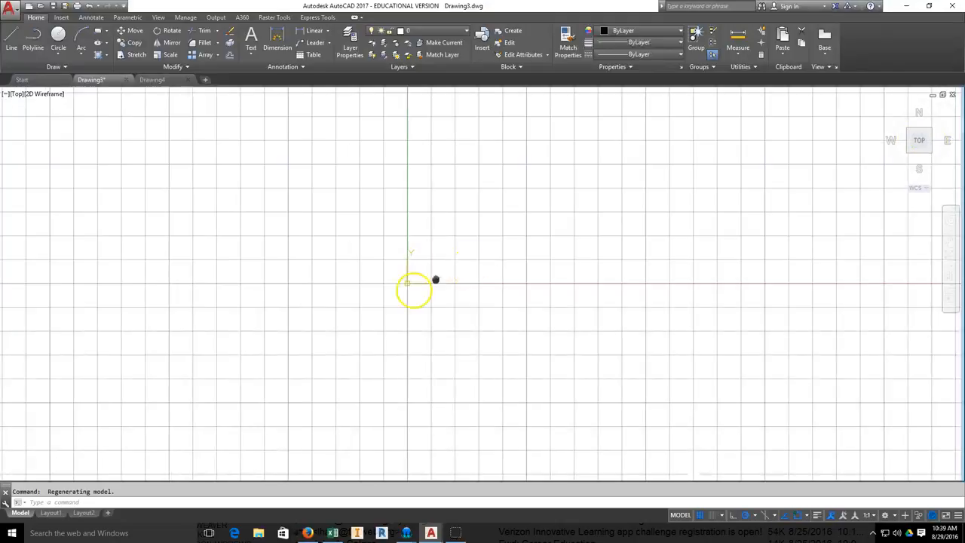
middle_click_drag(465, 267, 375, 331)
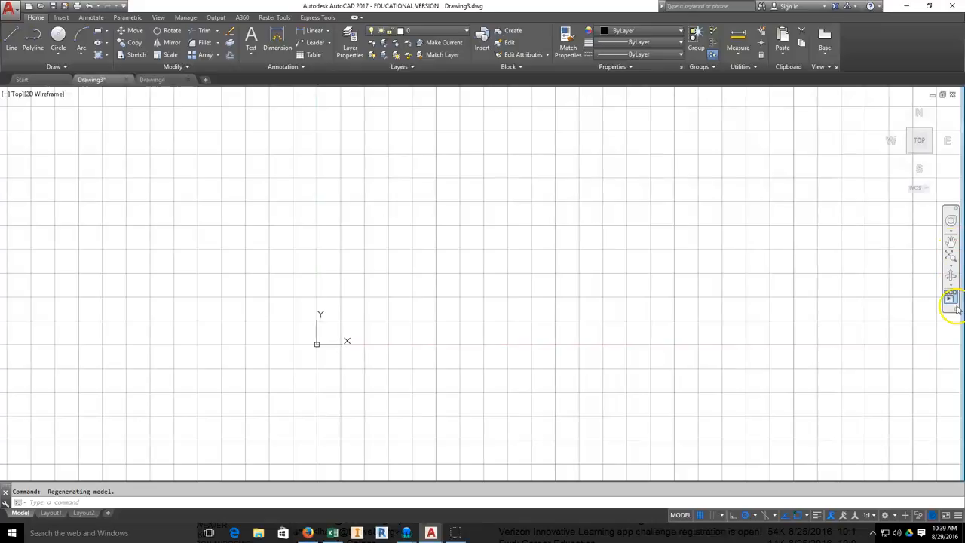
left_click(952, 241)
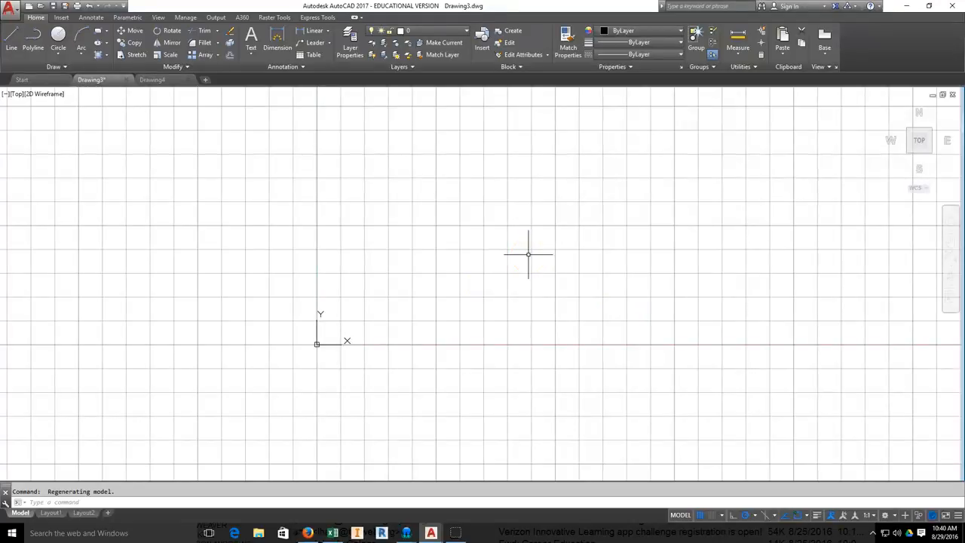
scroll(528, 254, "up", 4)
scroll(528, 254, "down", 6)
scroll(528, 254, "up", 2)
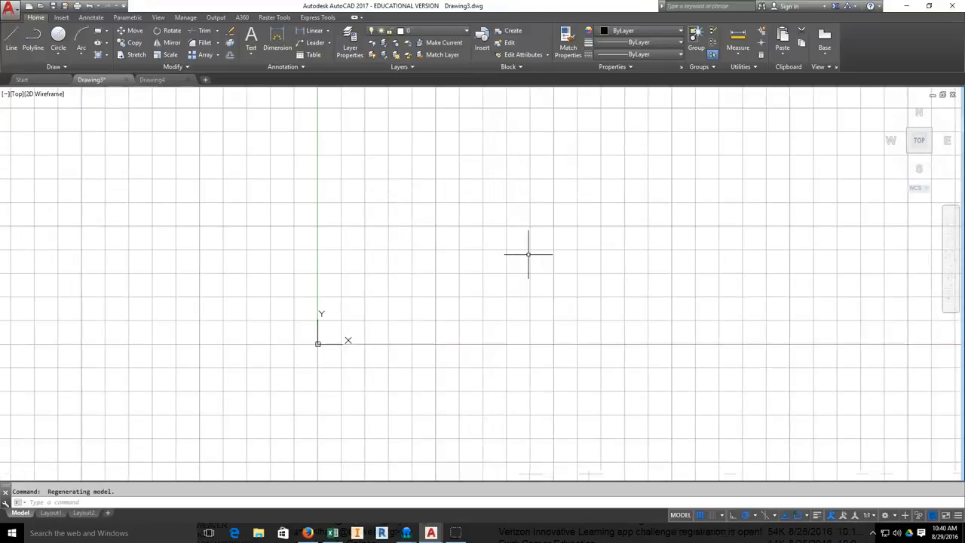
middle_click_drag(528, 255, 304, 261)
middle_click_drag(231, 256, 305, 300)
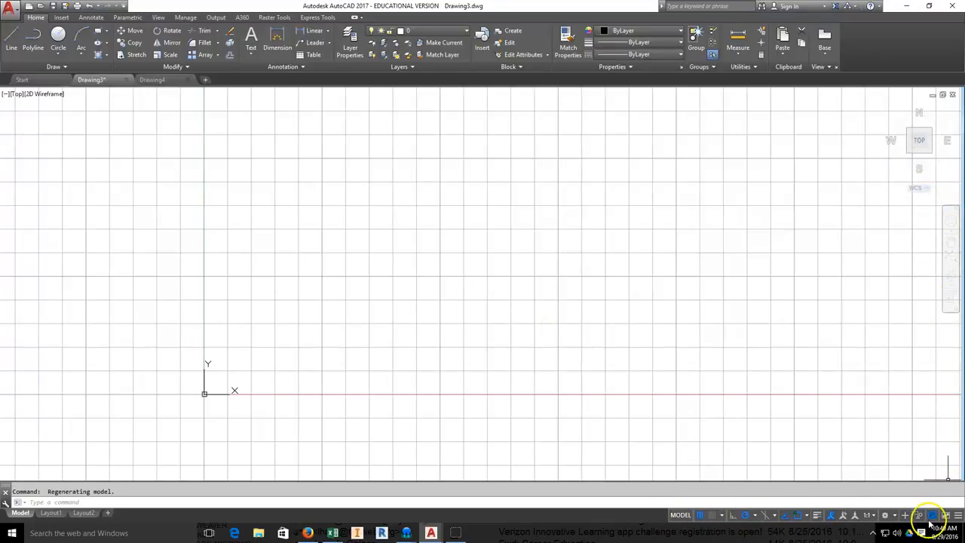
- Toggle the drawing grid off and on twice, leaving it on
left_click(701, 516)
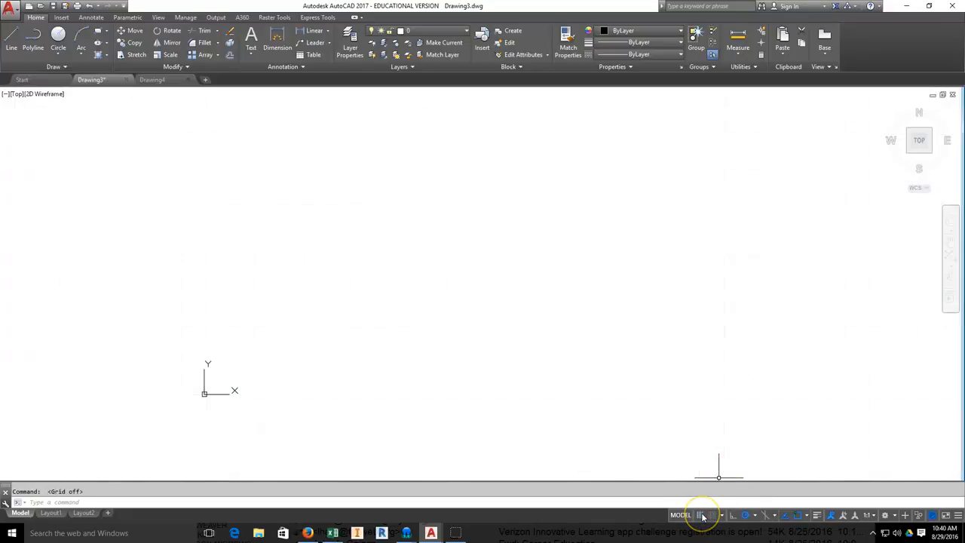
left_click(700, 515)
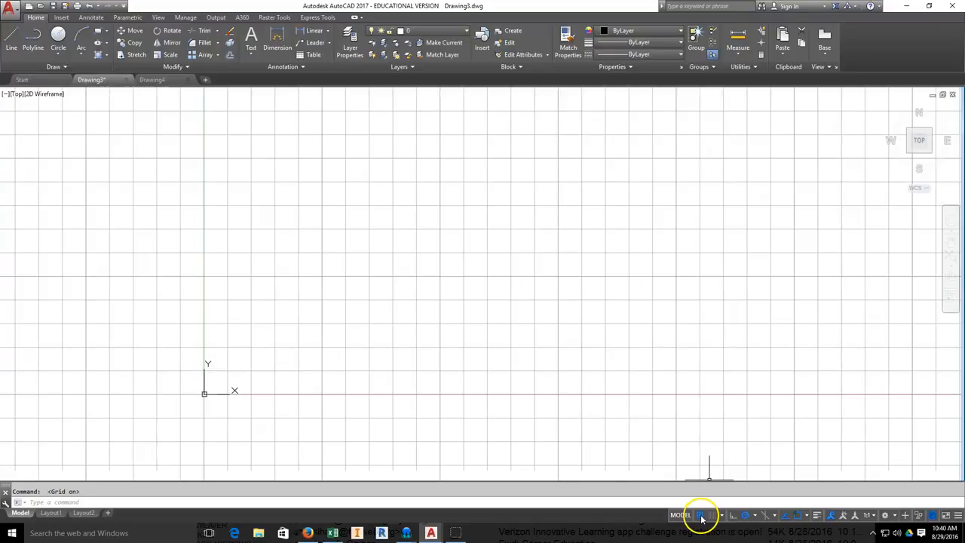
left_click(700, 516)
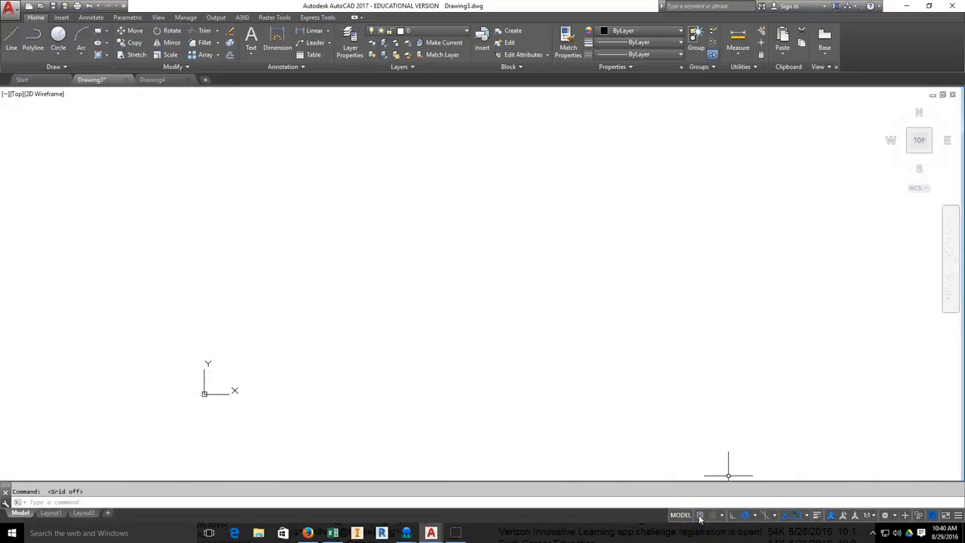
left_click(701, 516)
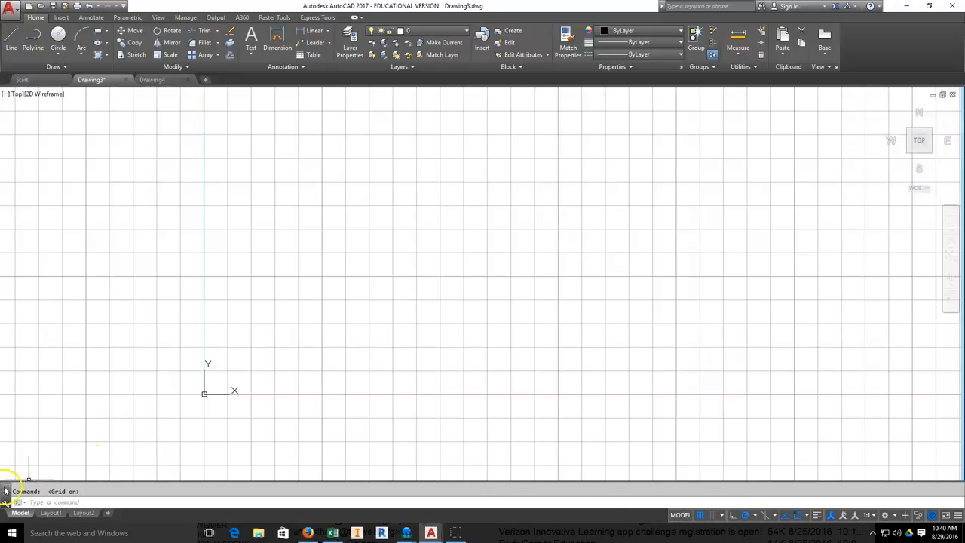
- Float the command line over the drawing and redock it, and enlarge it to review the command history before shrinking it again
mouse_move(6, 491)
left_mouse_down()
mouse_move(60, 462)
mouse_move(269, 460)
left_mouse_up()
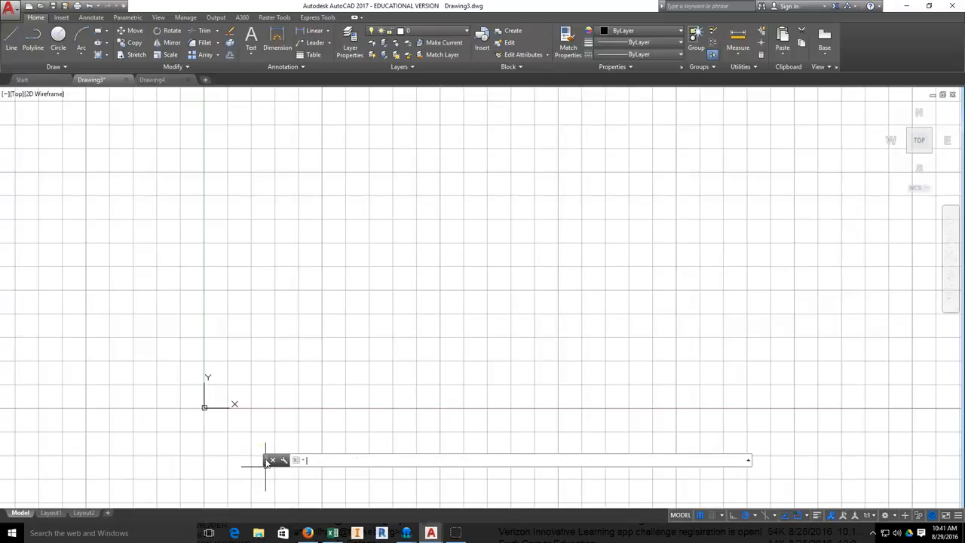
left_click_drag(266, 461, 268, 517)
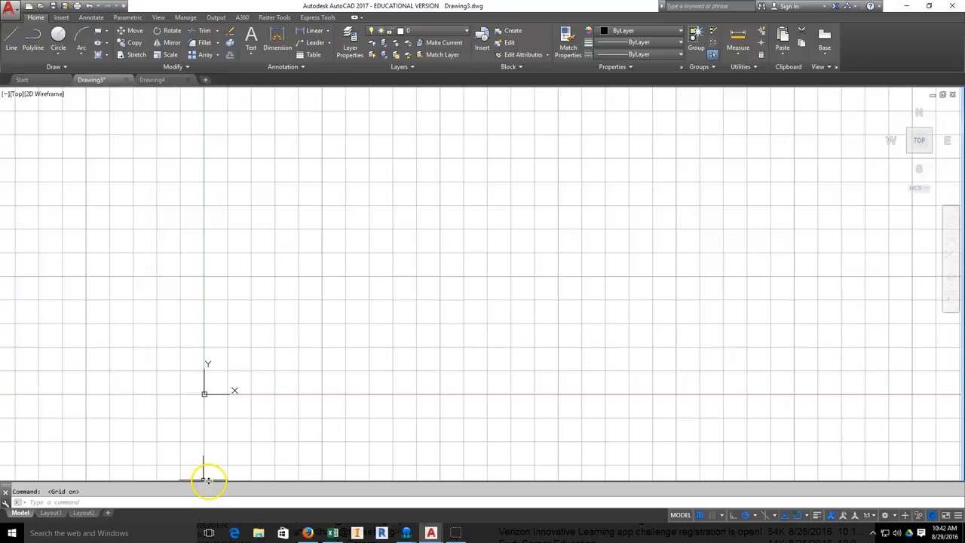
left_click_drag(214, 426, 216, 411)
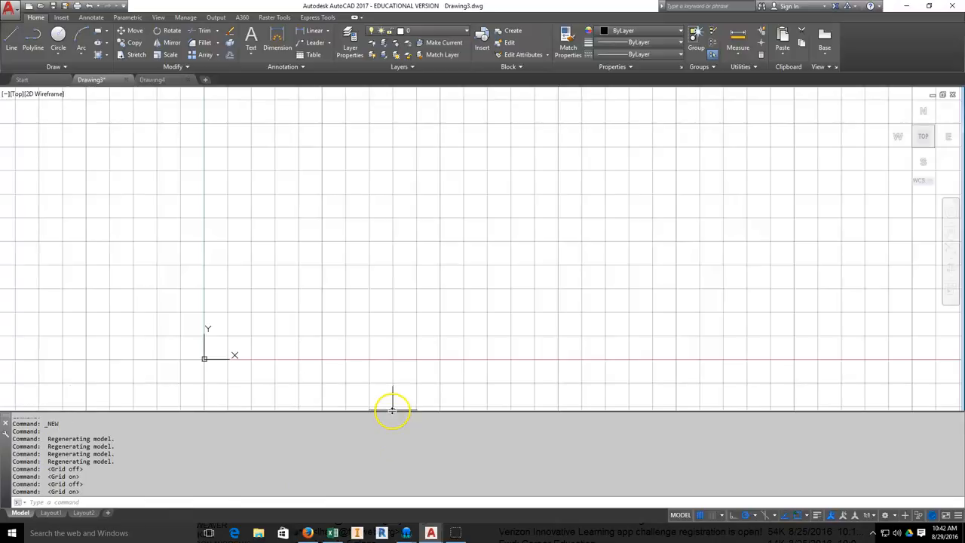
left_click_drag(391, 482, 391, 483)
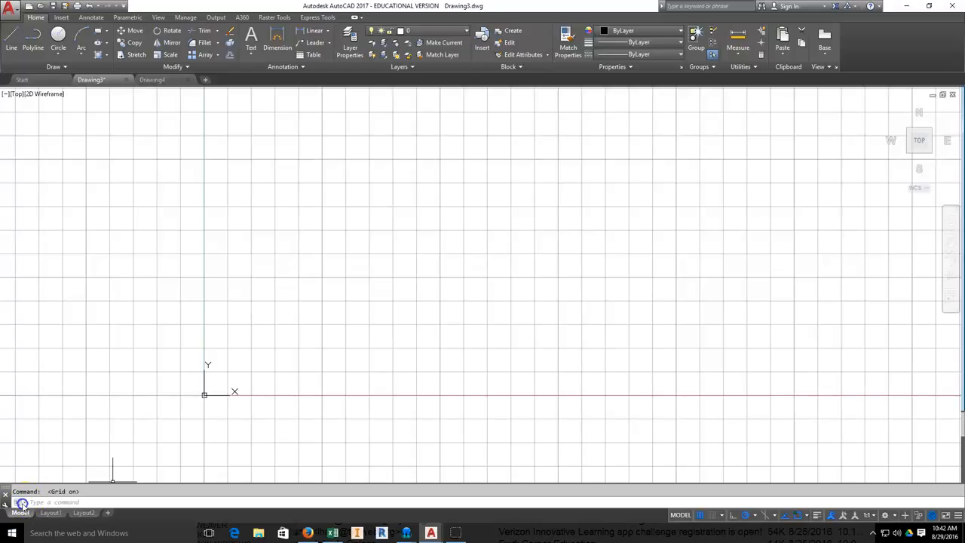
left_click(349, 311)
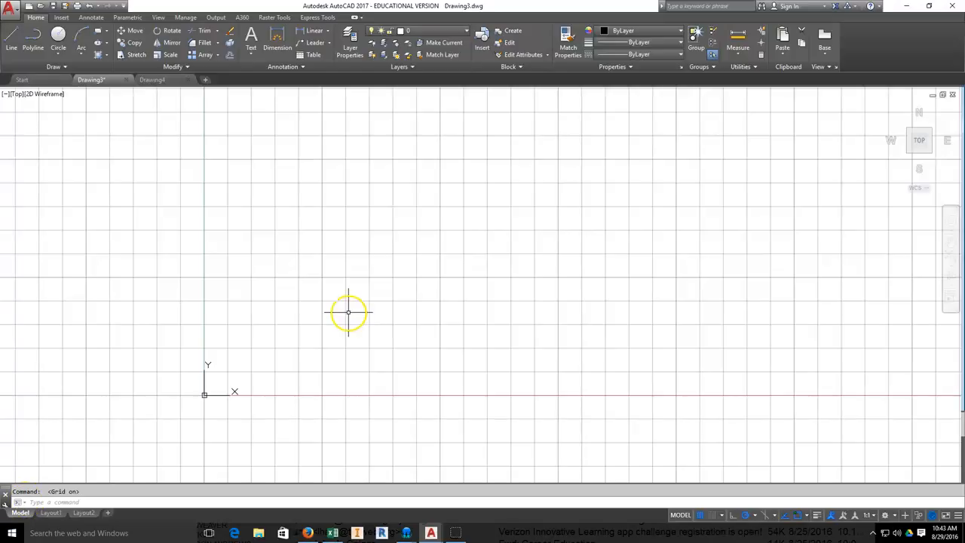
- Turn the drawing grid off and draw a 5-unit horizontal line running east from a point northeast of the origin
left_click(11, 41)
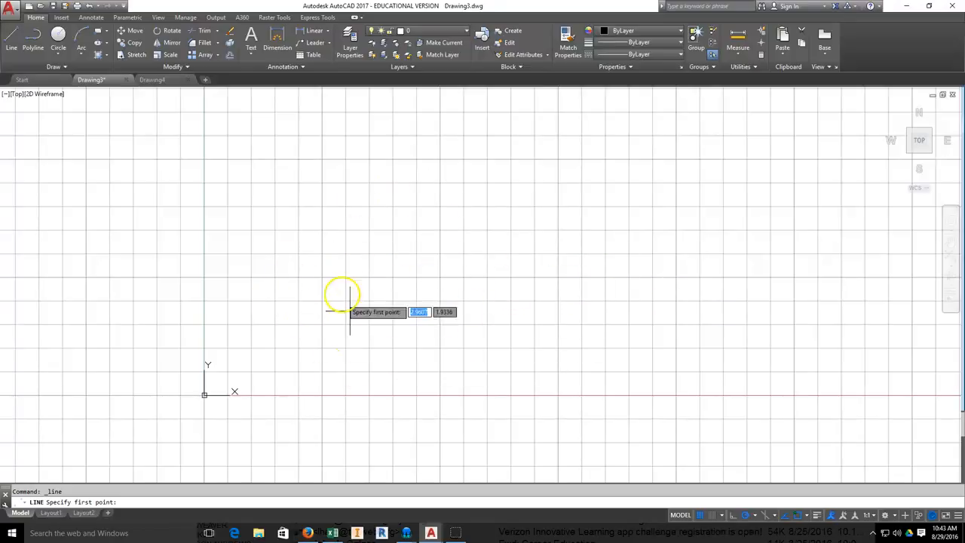
left_click(337, 288)
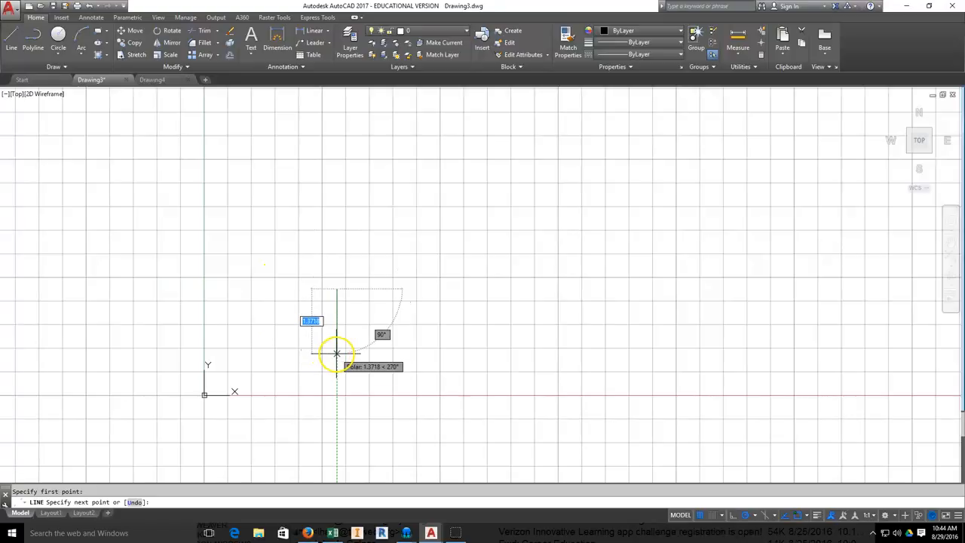
left_click(700, 515)
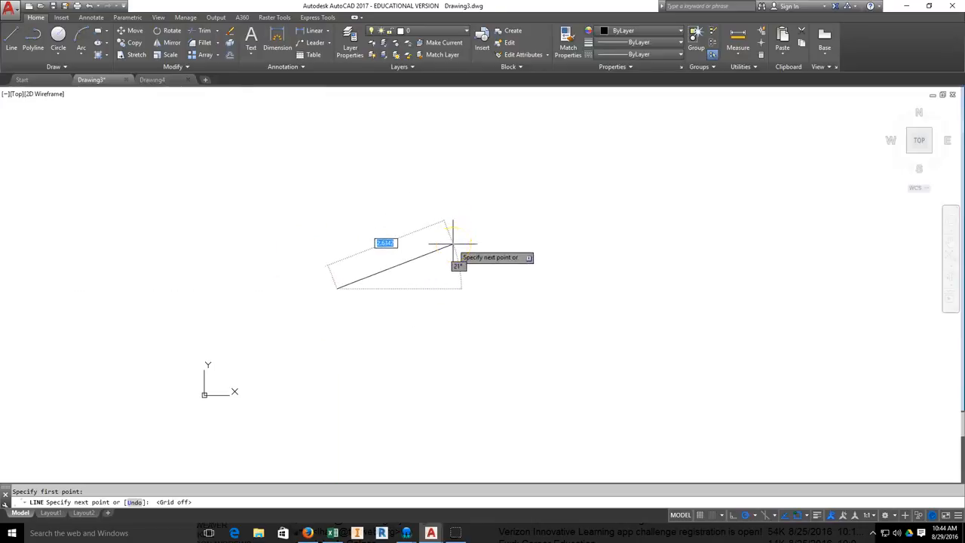
key("Tab")
key("Tab")
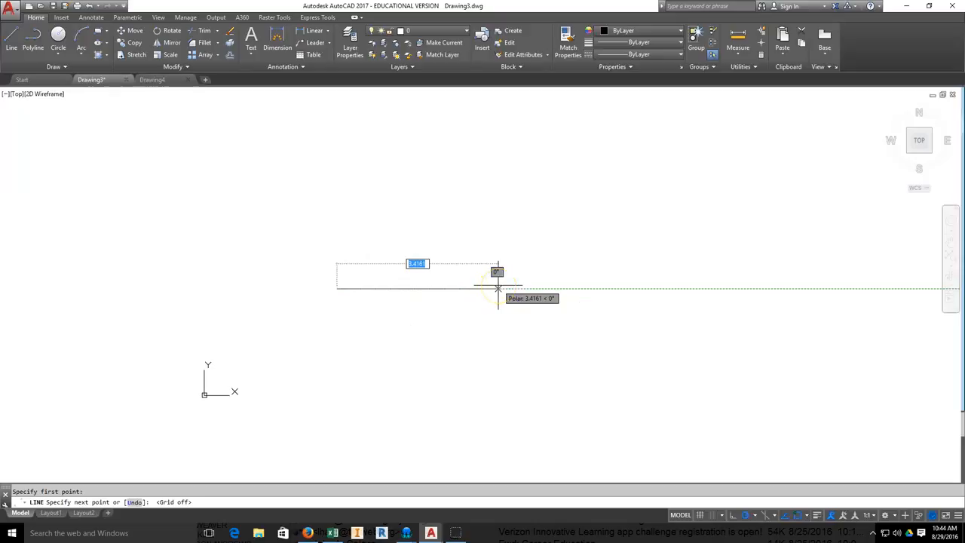
type("5")
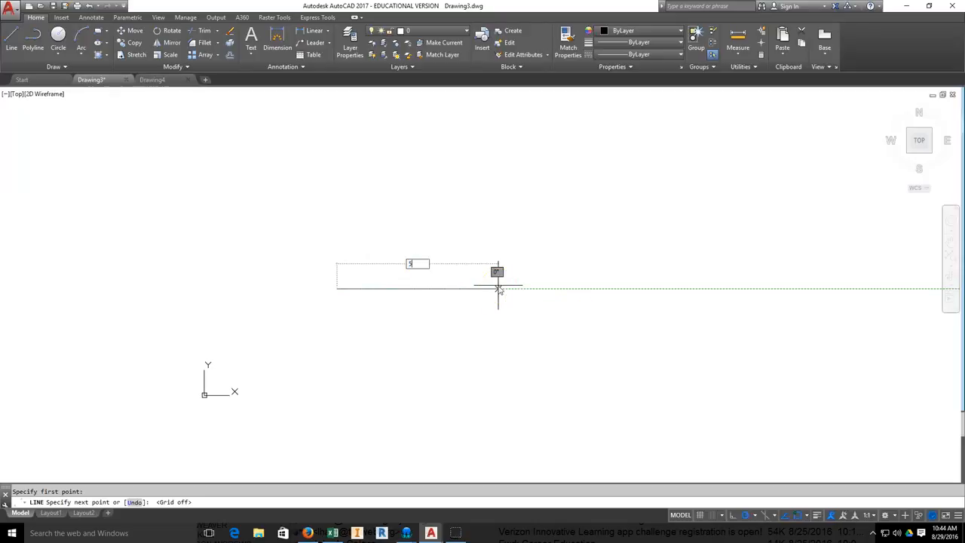
key("Return")
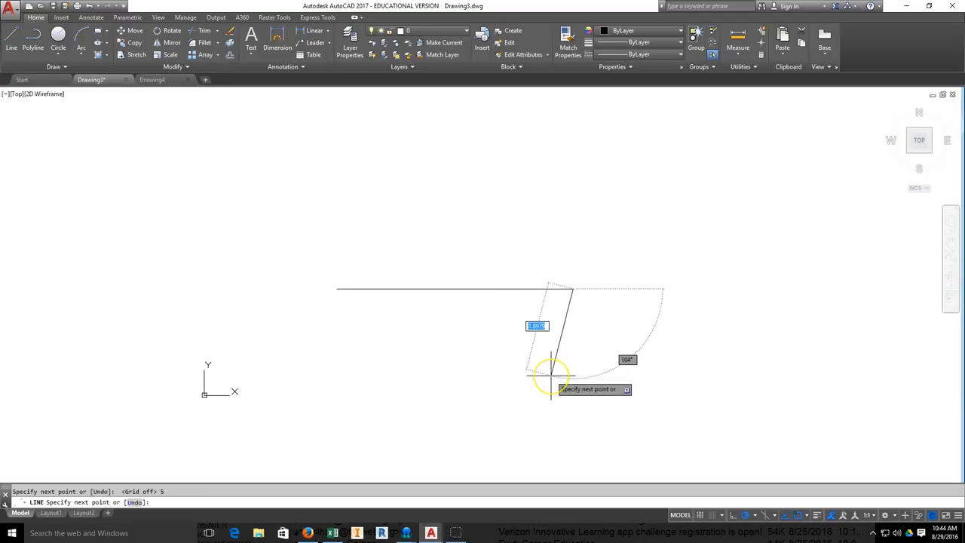
- Draw the bottom, right and top sides of a 5-unit square northeast of the horizontal line
scroll(813, 430, "down", 2)
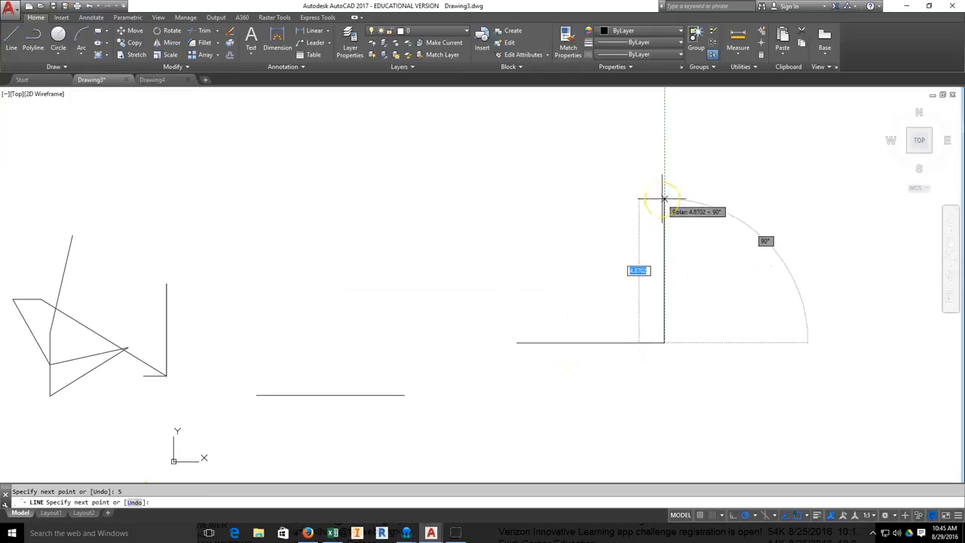
left_click(664, 197)
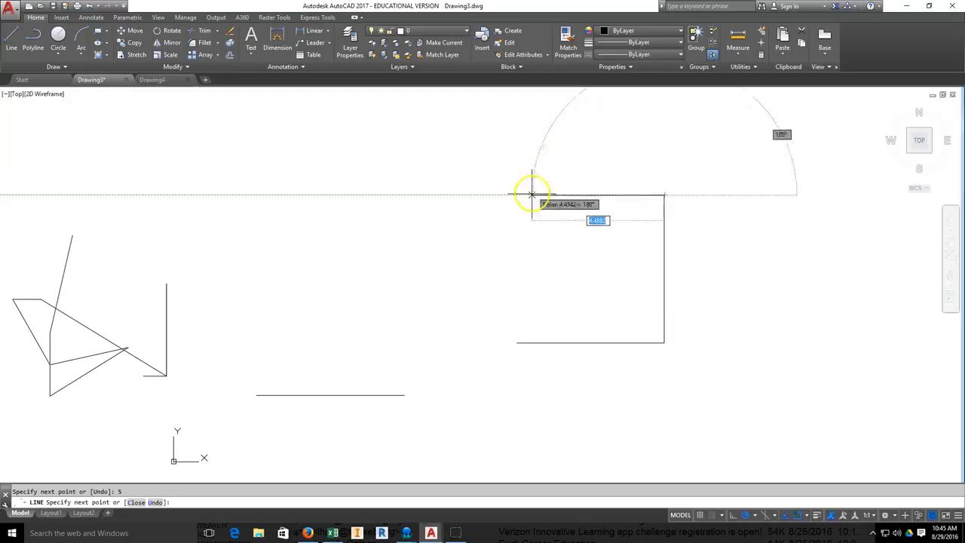
type("5")
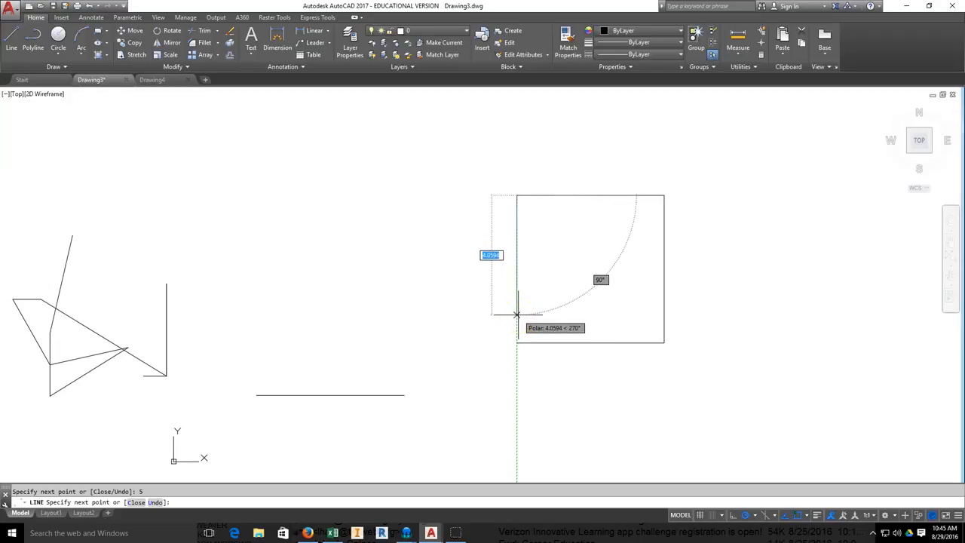
- Close the square with its left side, snapping to the open endpoint of the bottom side, and end the Line command
scroll(517, 317, "up", 3)
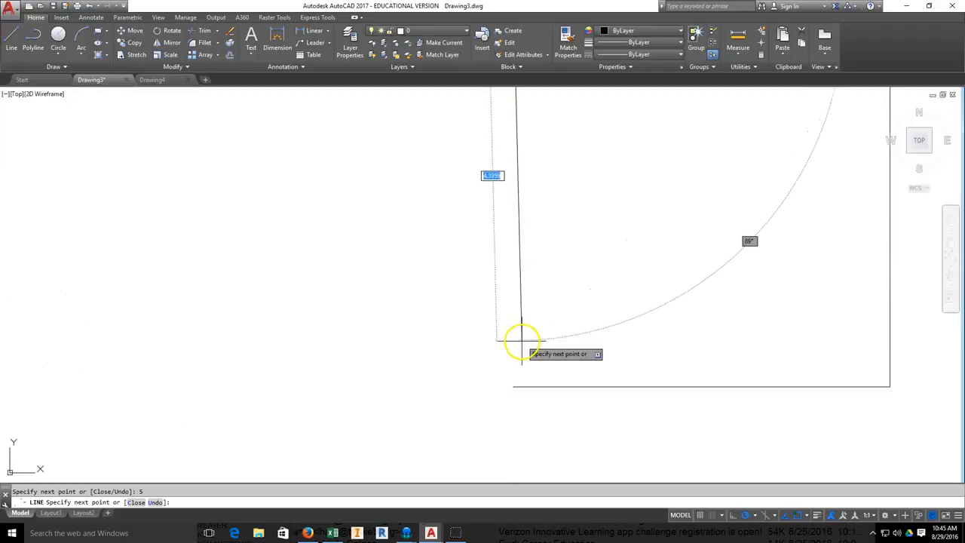
mouse_move(522, 343)
middle_mouse_down()
mouse_move(444, 257)
mouse_move(415, 254)
middle_mouse_up()
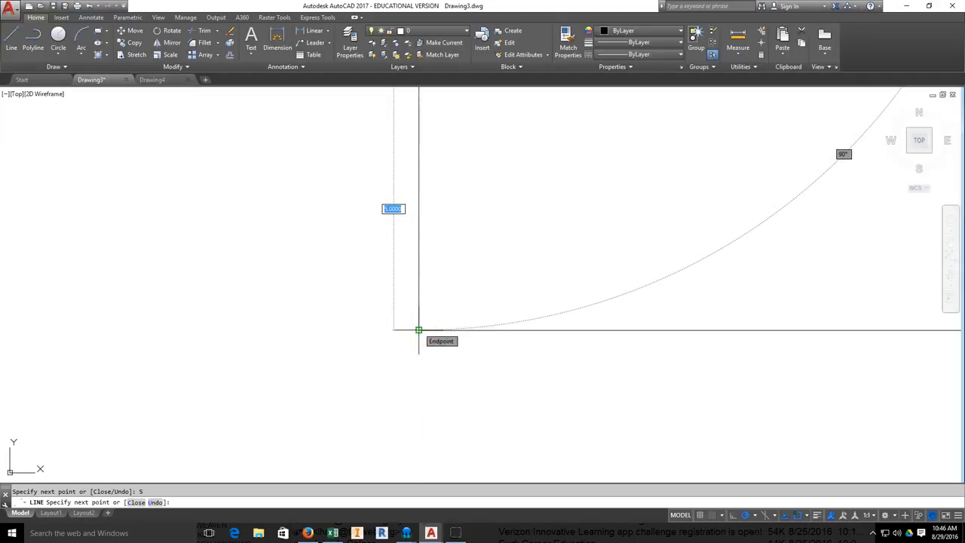
left_click(418, 330)
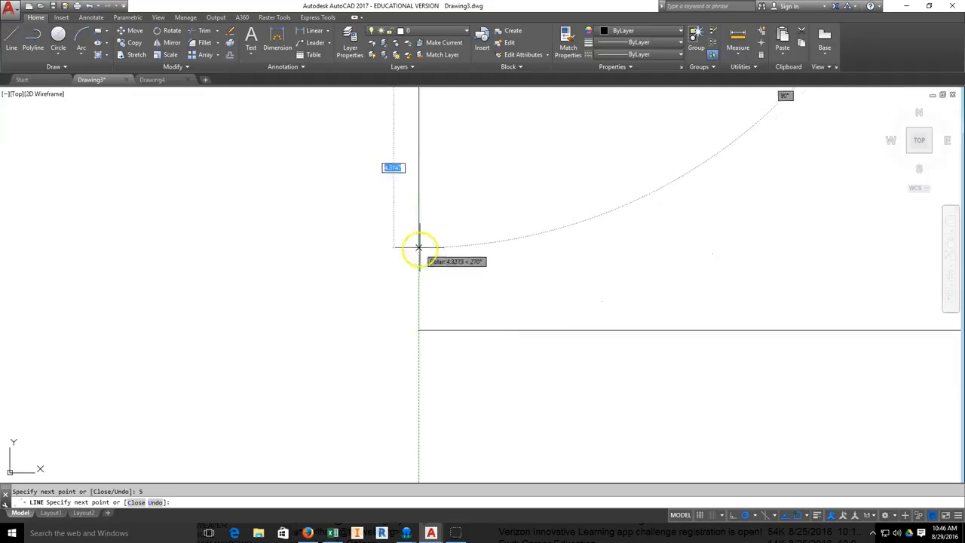
left_click(419, 329)
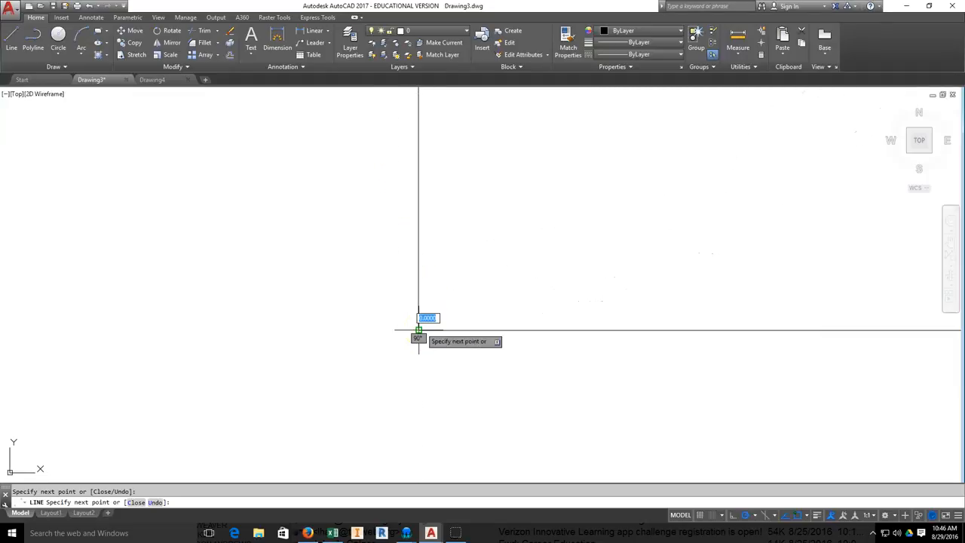
scroll(369, 385, "up", 5)
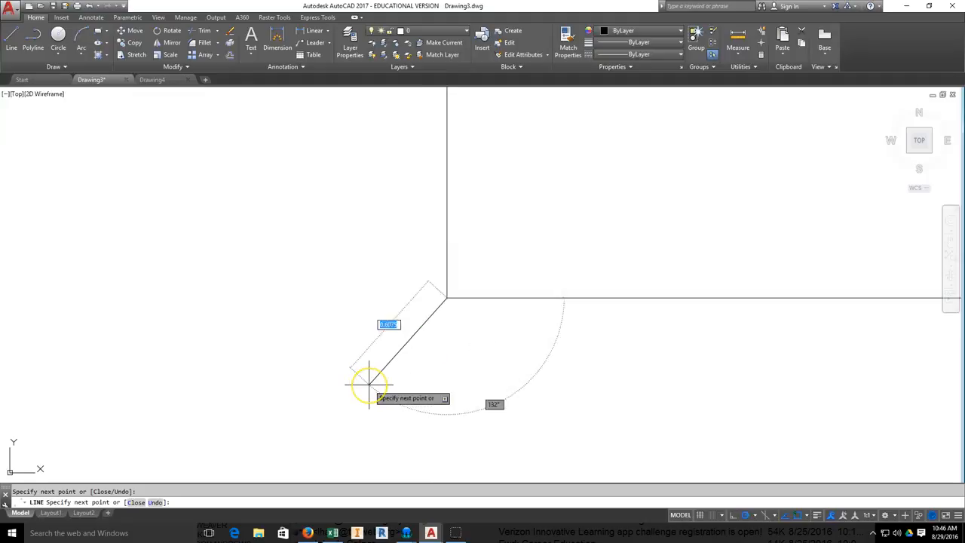
scroll(366, 384, "down", 10)
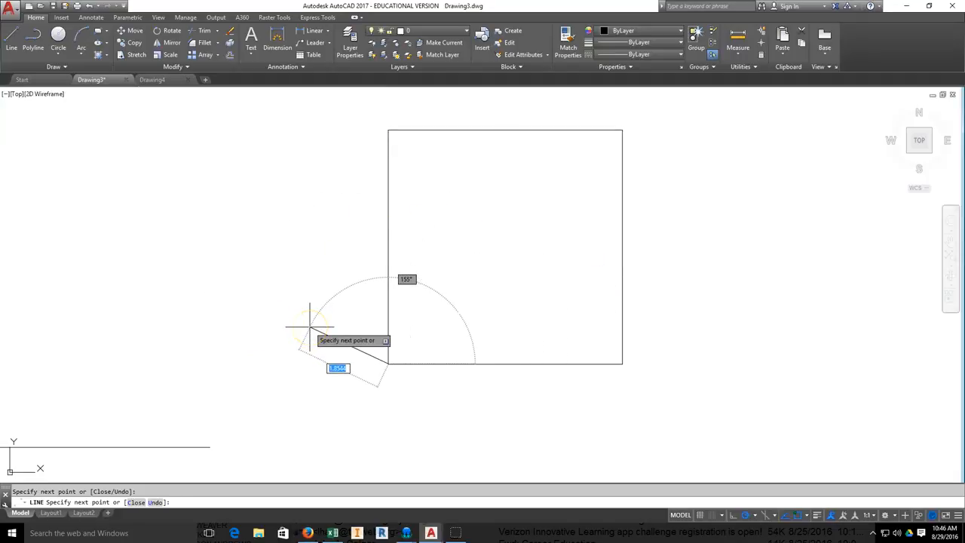
key("Escape")
scroll(358, 282, "down", 7)
scroll(397, 273, "up", 5)
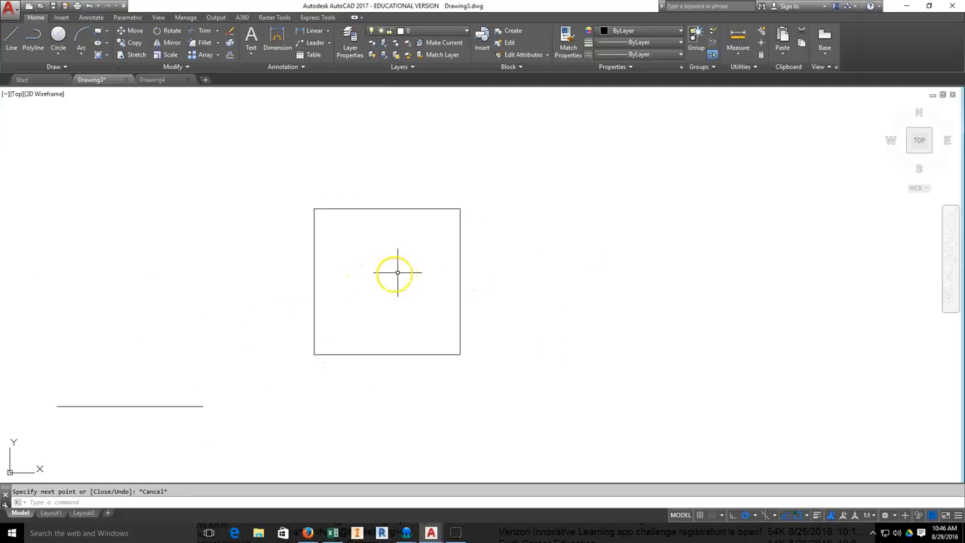